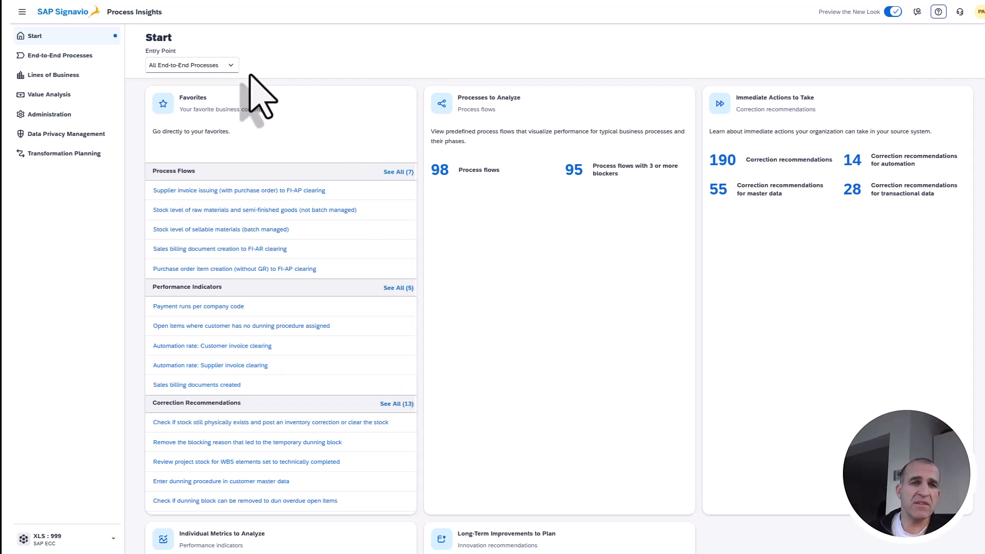
Set the entry point to Finance and list its 41 process flows.
left_click(231, 66)
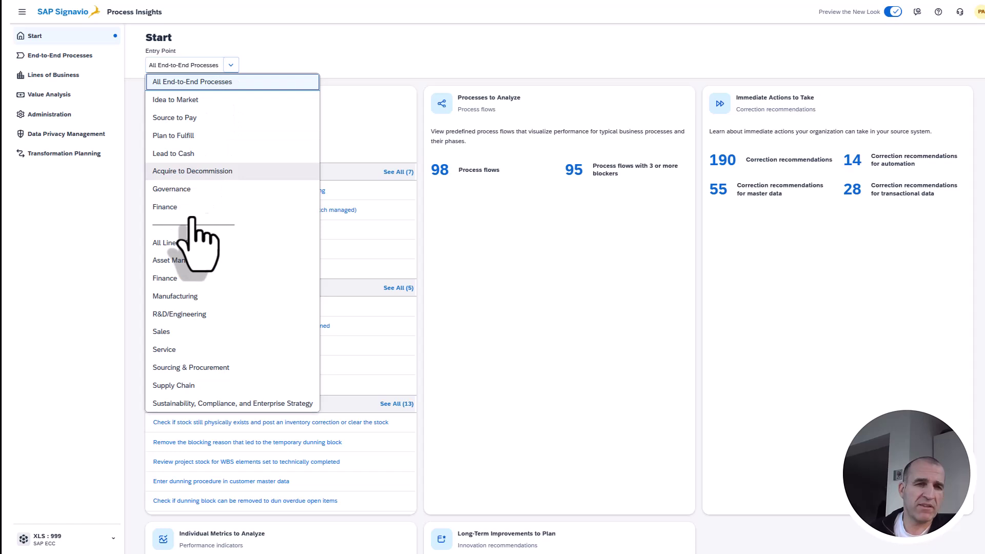
left_click(190, 279)
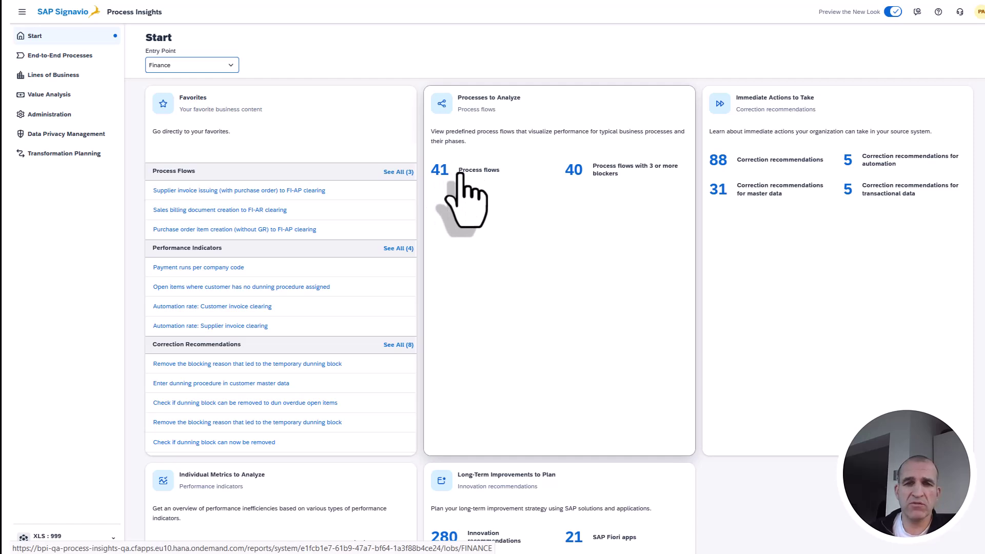
left_click(462, 174)
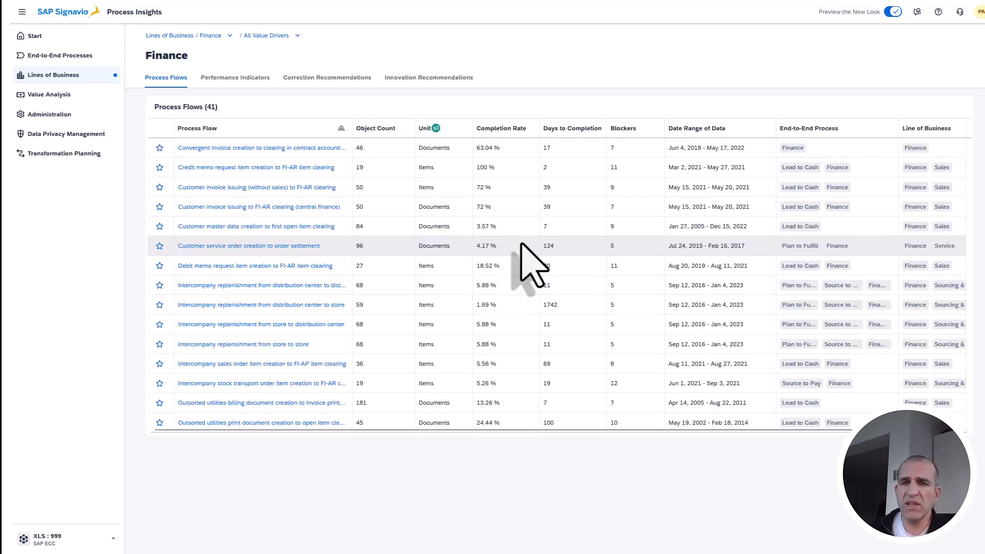
Filter the Finance flows by the Improve Days Payable Outstanding value driver, leaving 4 flows.
left_click(298, 36)
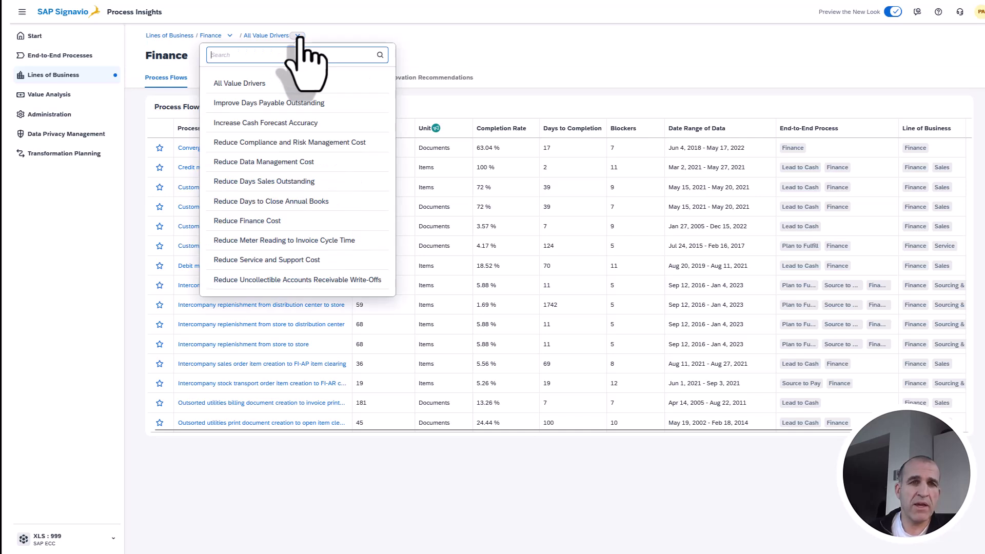
left_click(280, 106)
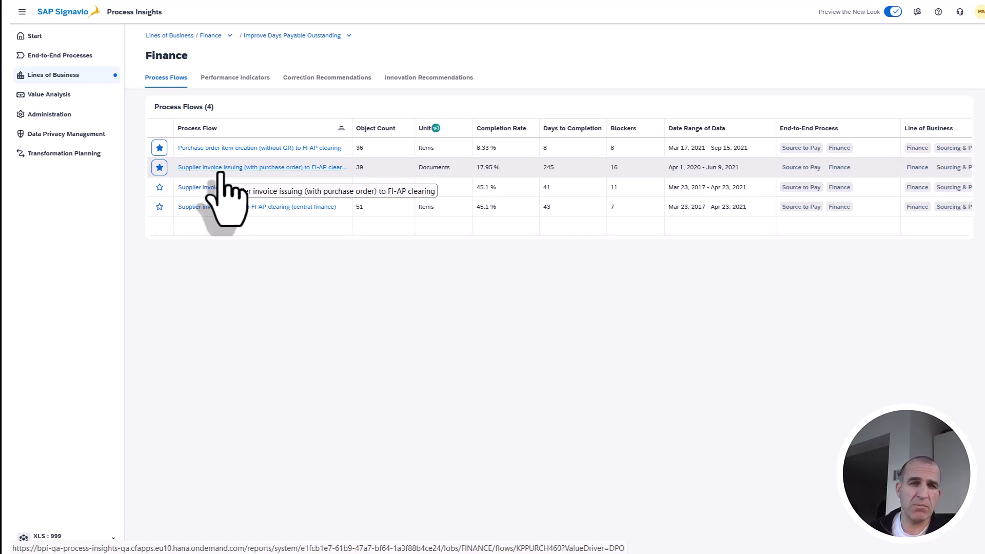
Open the Supplier invoice issuing (with purchase order) flow and inspect the 284-day stage lead time.
left_click(221, 170)
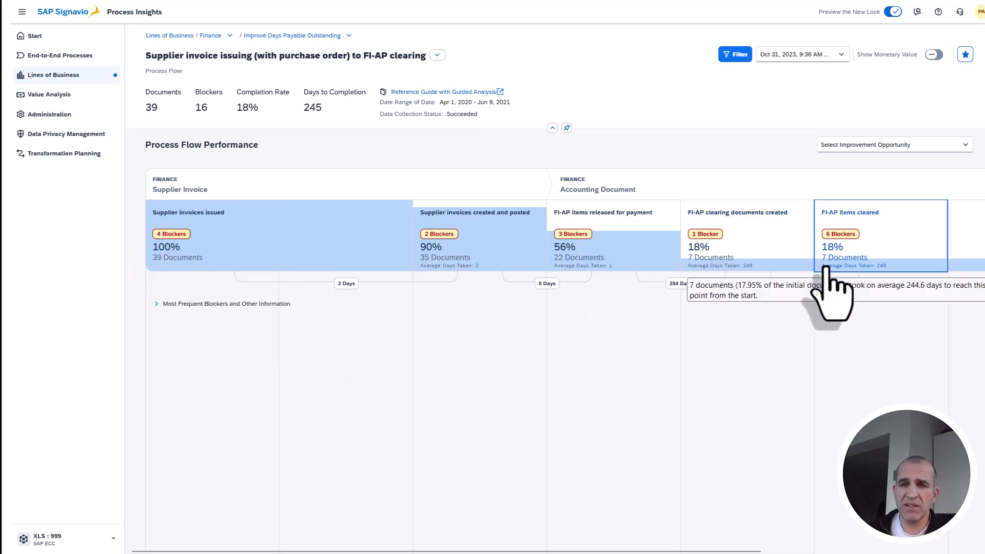
mouse_move(680, 287)
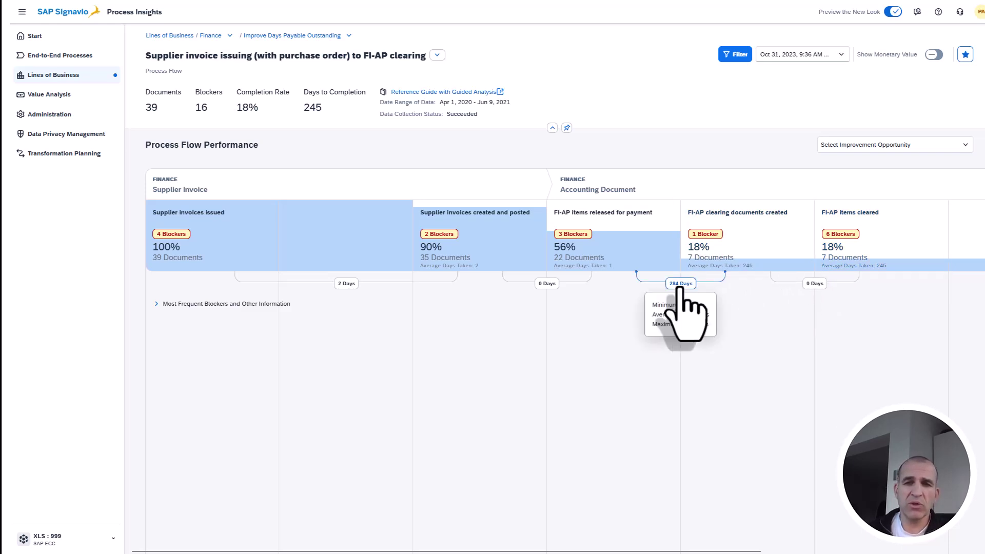
left_click(680, 284)
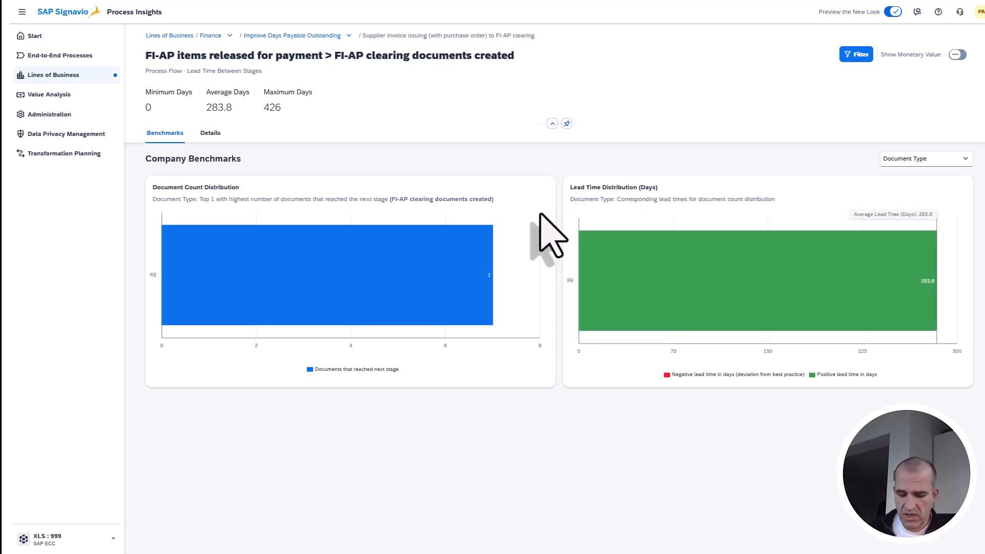
key("alt+Left")
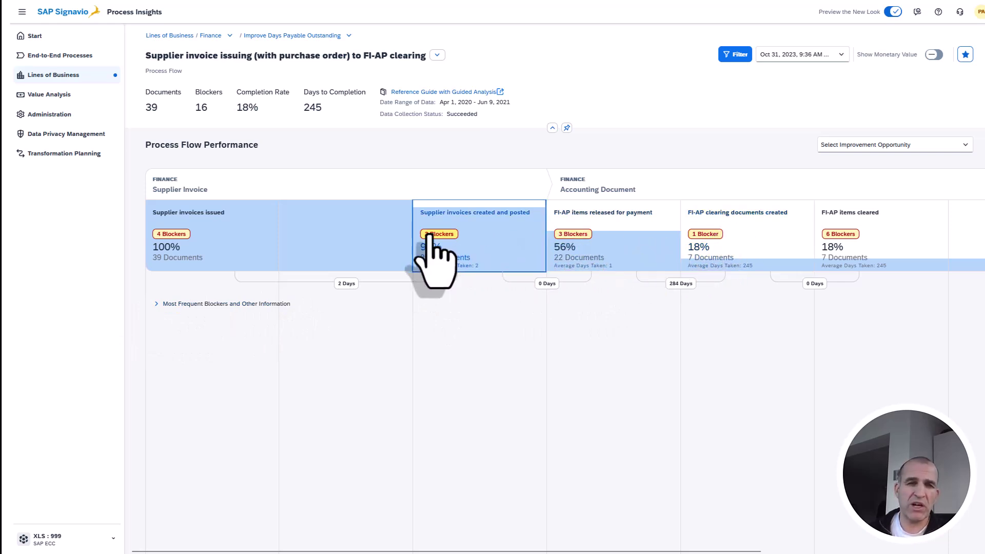
Show the blocker on FI-AP clearing documents created and open Open FI-AP items with net due date in the past.
left_click(715, 236)
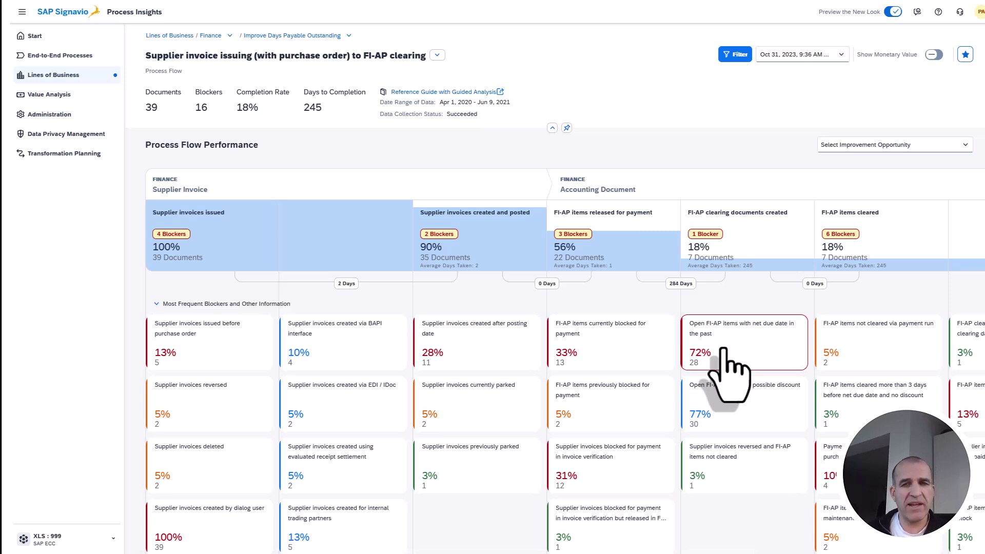
left_click(723, 349)
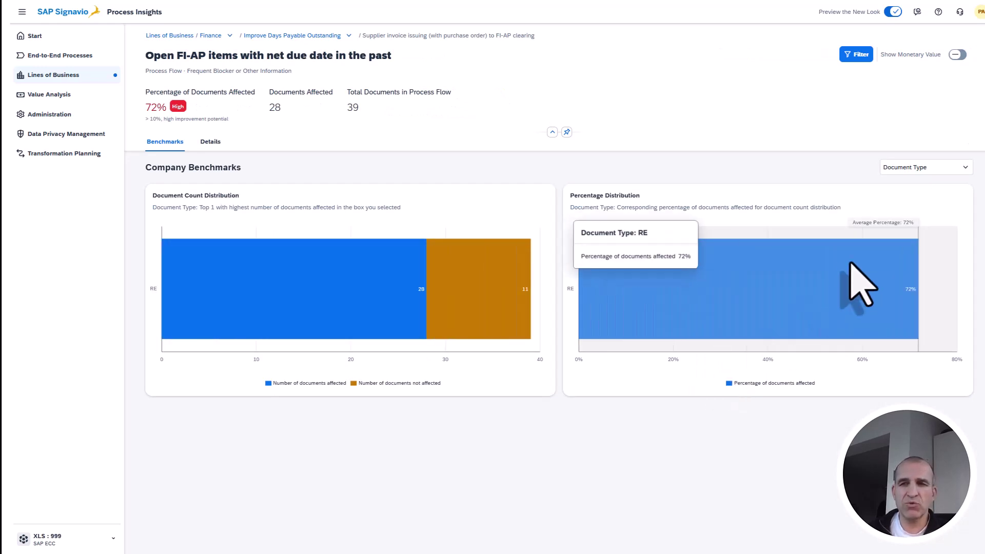
Switch the overdue FI-AP benchmark from Document Type to Company Code, then return to the flow.
left_click(965, 169)
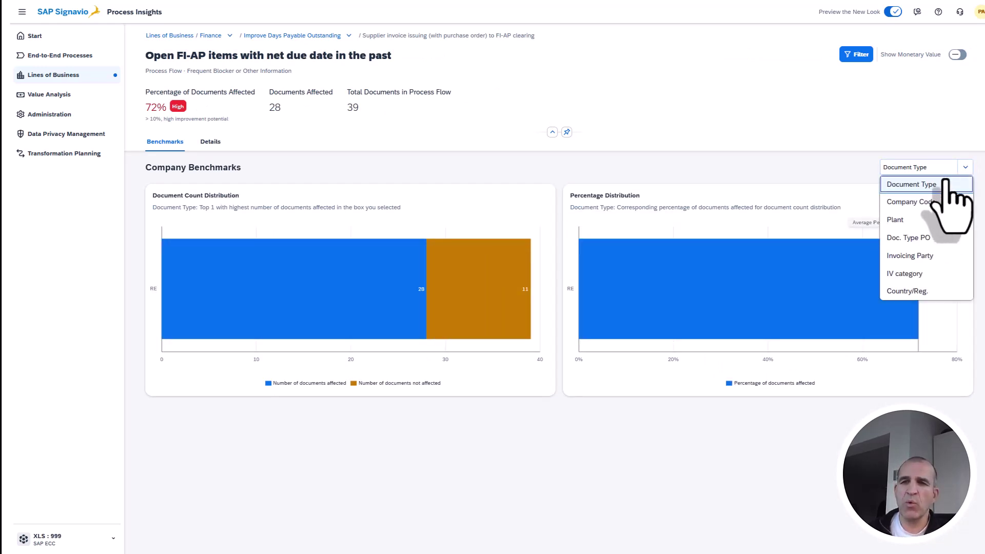
left_click(921, 201)
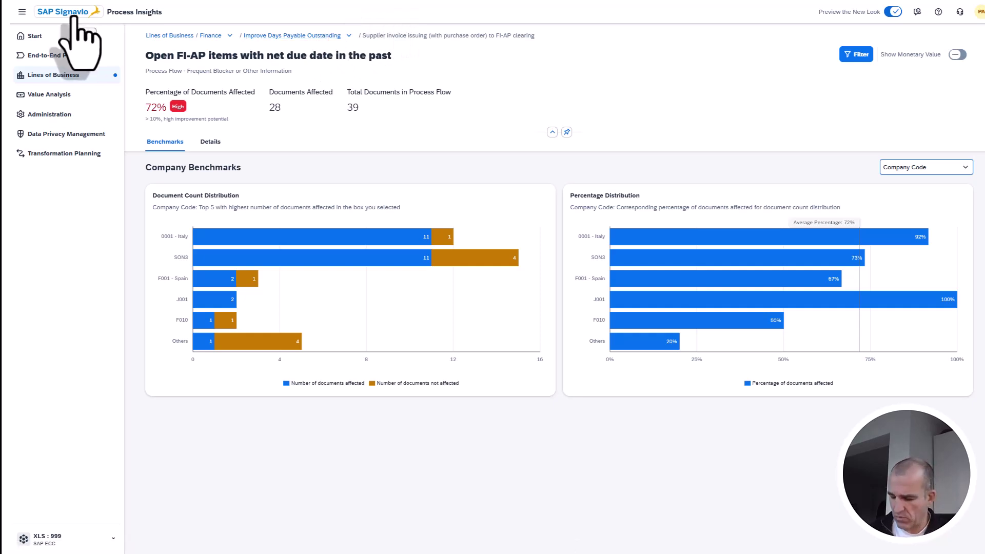
key("alt+Left")
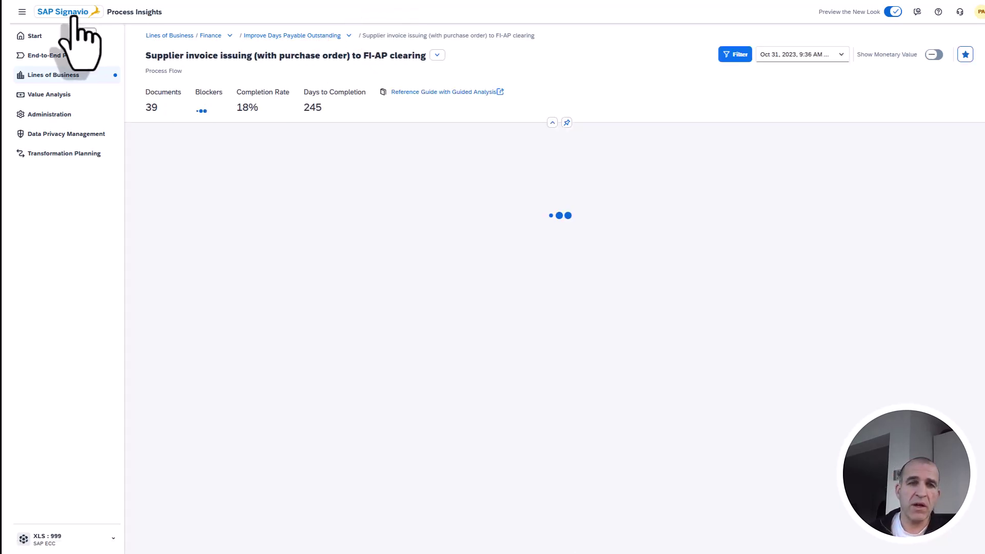
Return to the Finance page and browse its Performance Indicators list.
key("alt+Left")
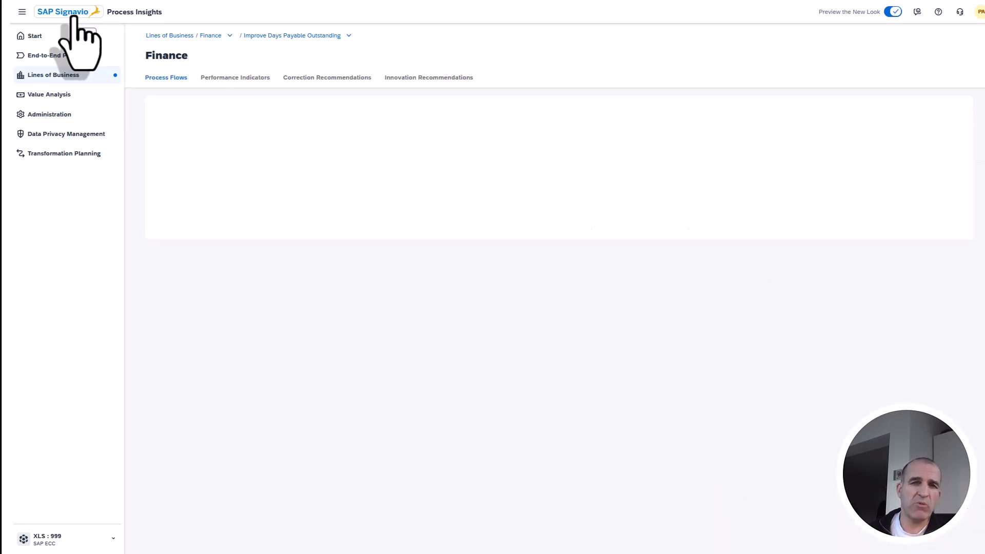
left_click(236, 81)
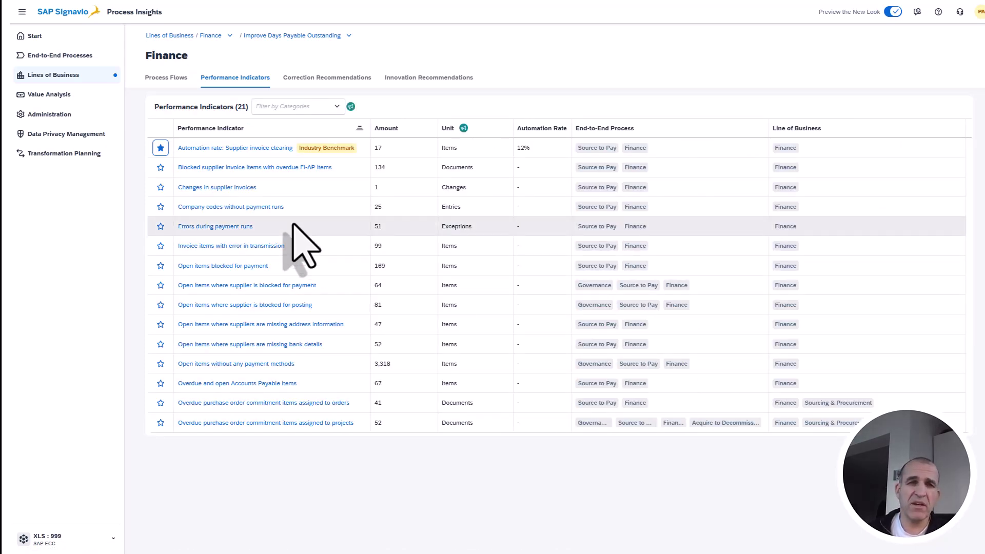
scroll(293, 226, "down", 3)
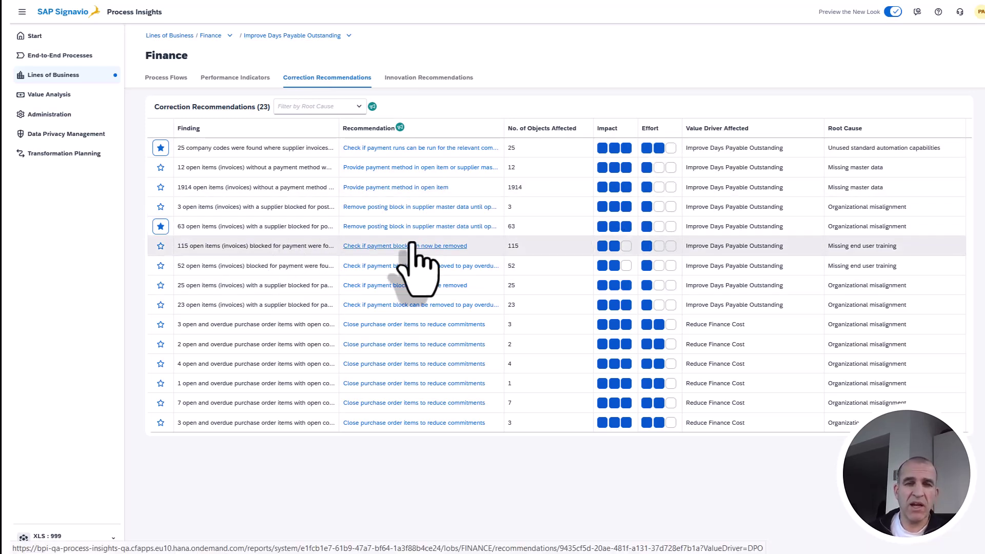
Sort the Finance correction recommendations by the Effort column in descending order.
left_click(672, 131)
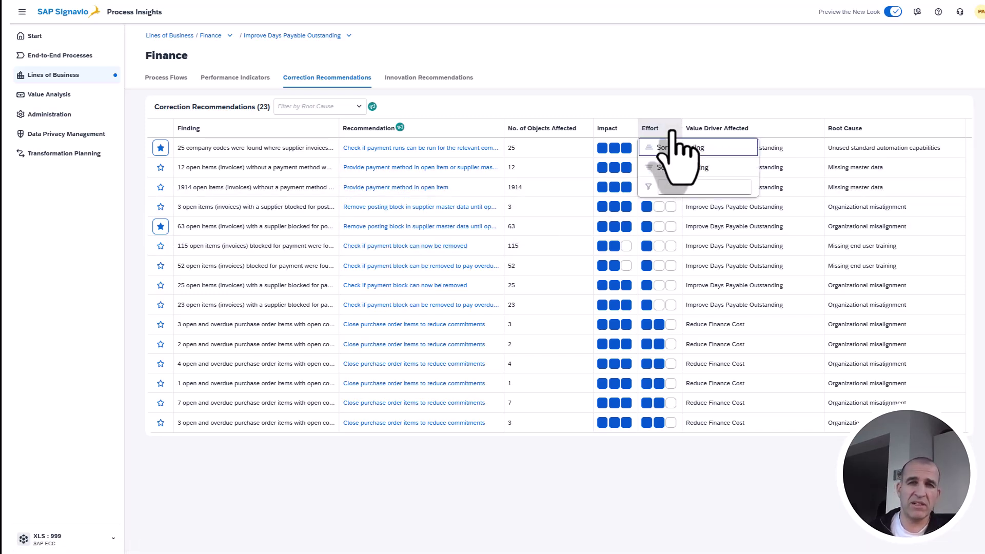
left_click(673, 168)
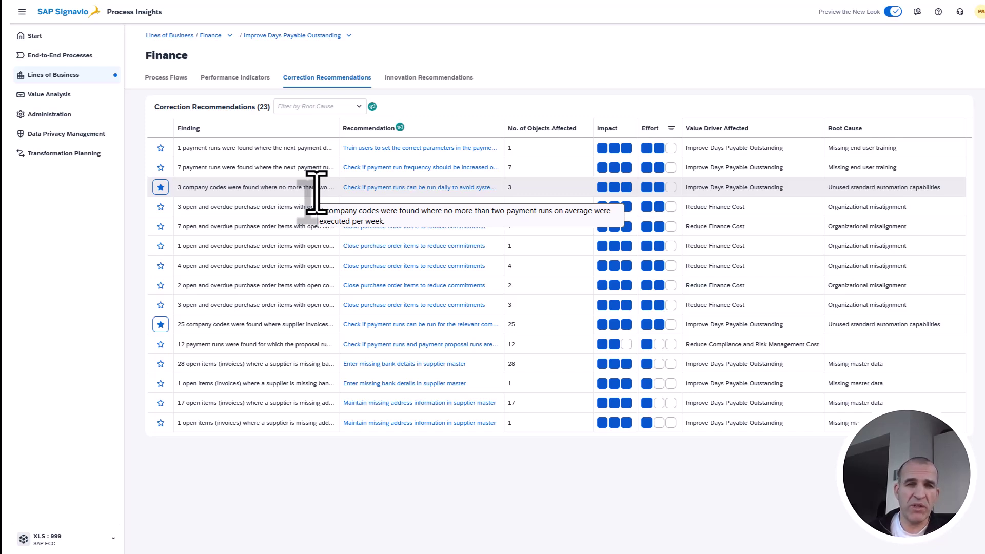
Open 'Check if payment runs can be run daily', highlight the manual-trigger text, then go to Lines of Business.
left_click(386, 188)
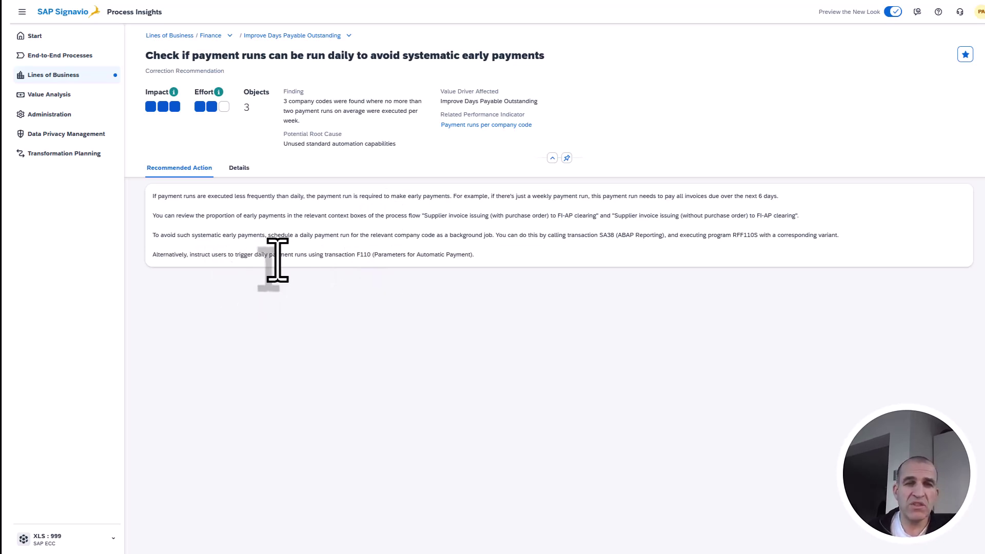
left_click_drag(279, 255, 393, 255)
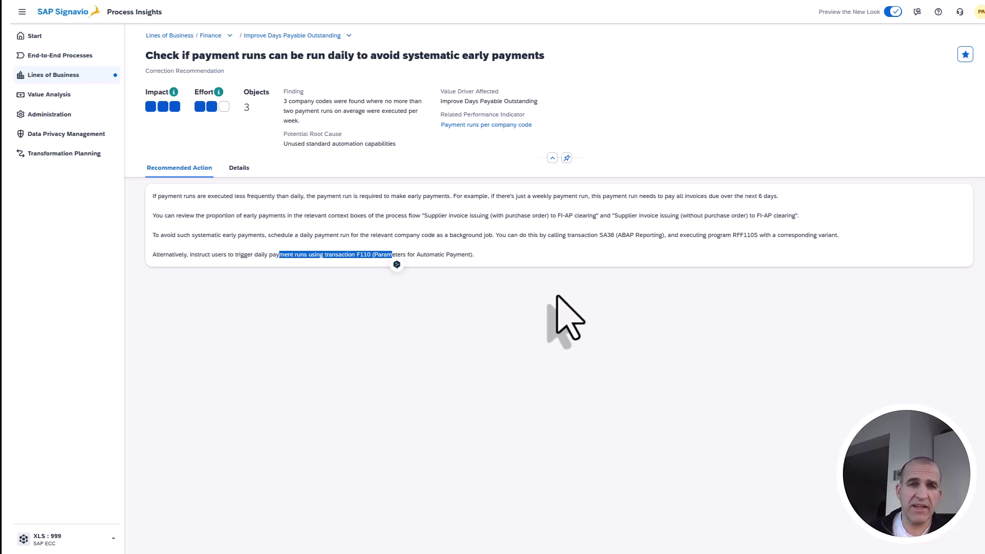
left_click(34, 75)
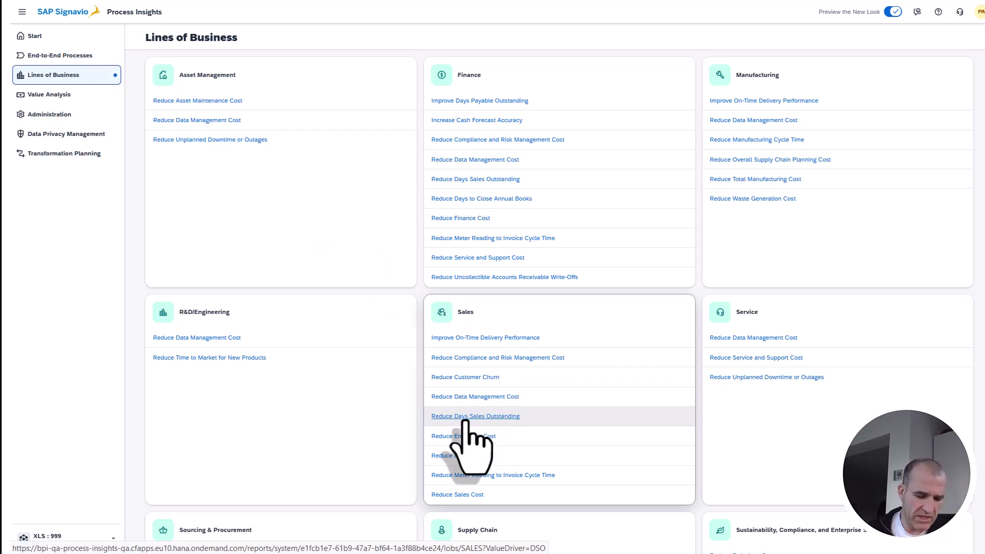
Choose Reduce Days Sales Outstanding in the Sales card and open Sales billing document creation to FI-AR clearing.
left_click(465, 417)
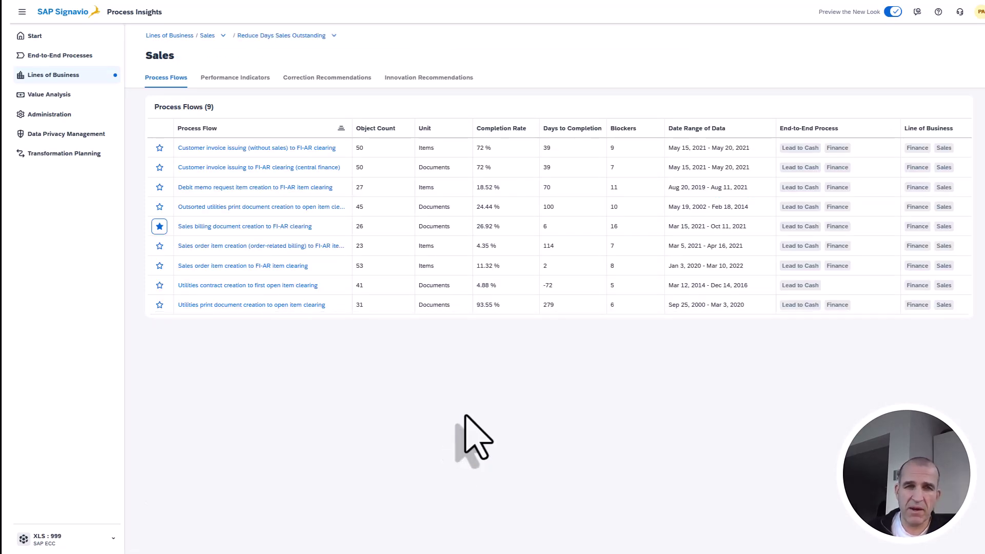
left_click(260, 227)
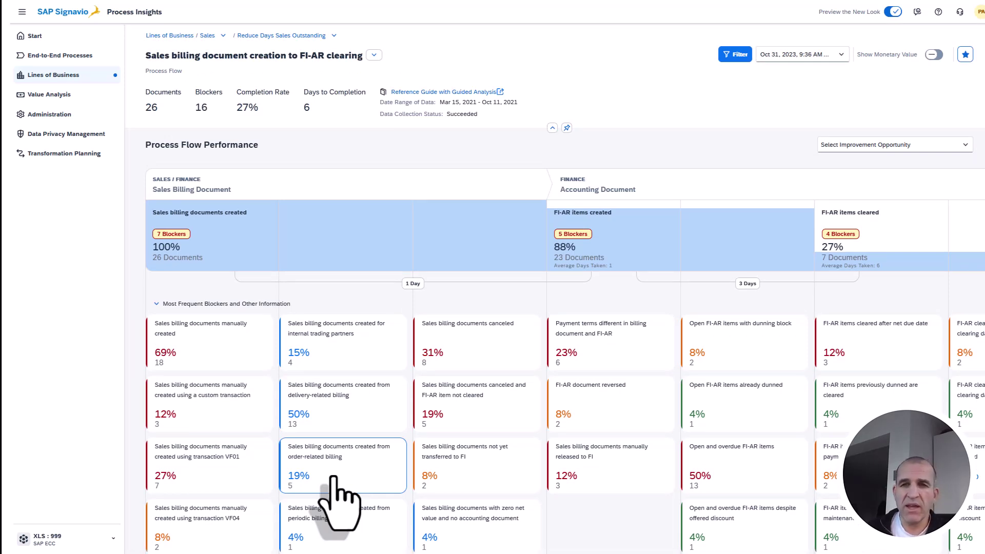
Select Improve on-time payment and reduce DSO, zoom out, and show the FI-AR items cleared stage's 4 blockers.
left_click(966, 147)
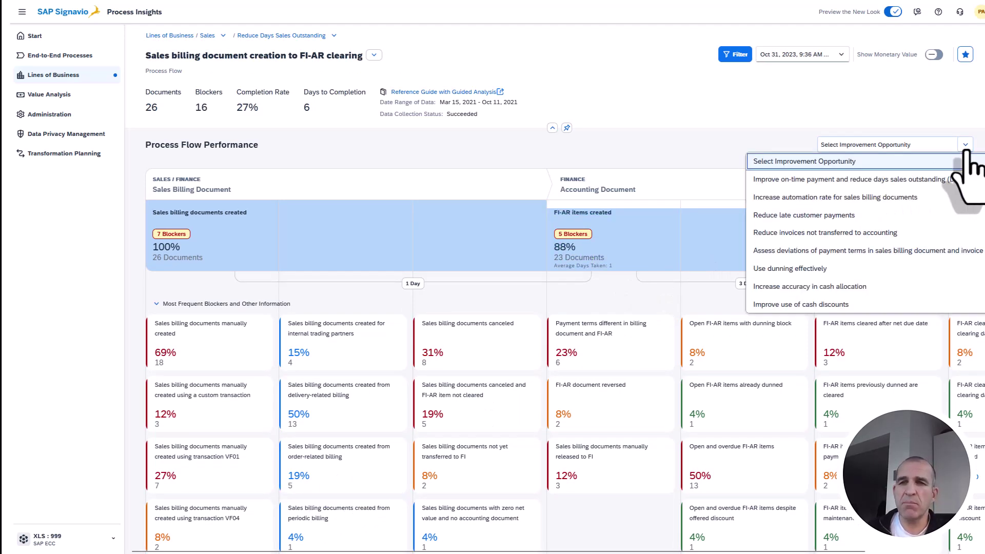
left_click(902, 181)
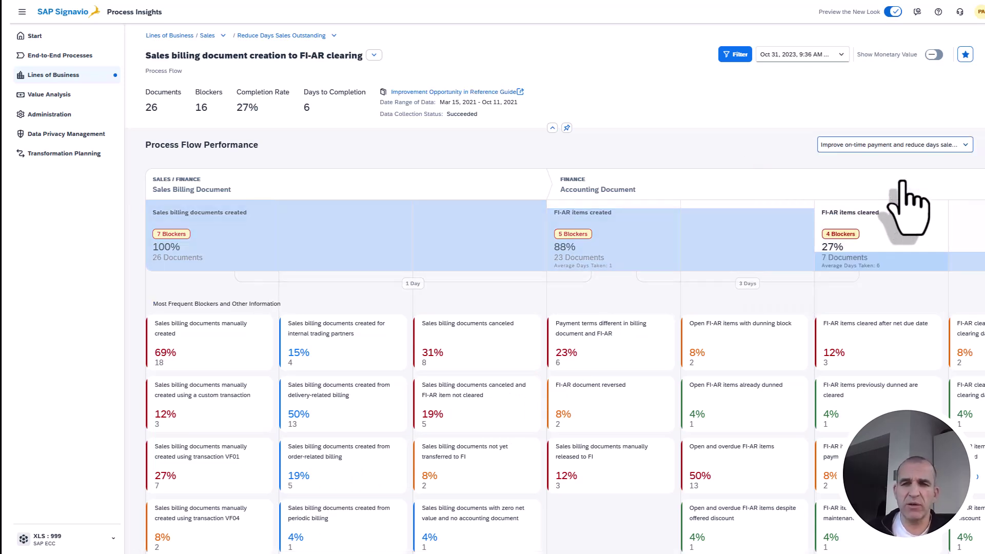
key("ctrl+minus")
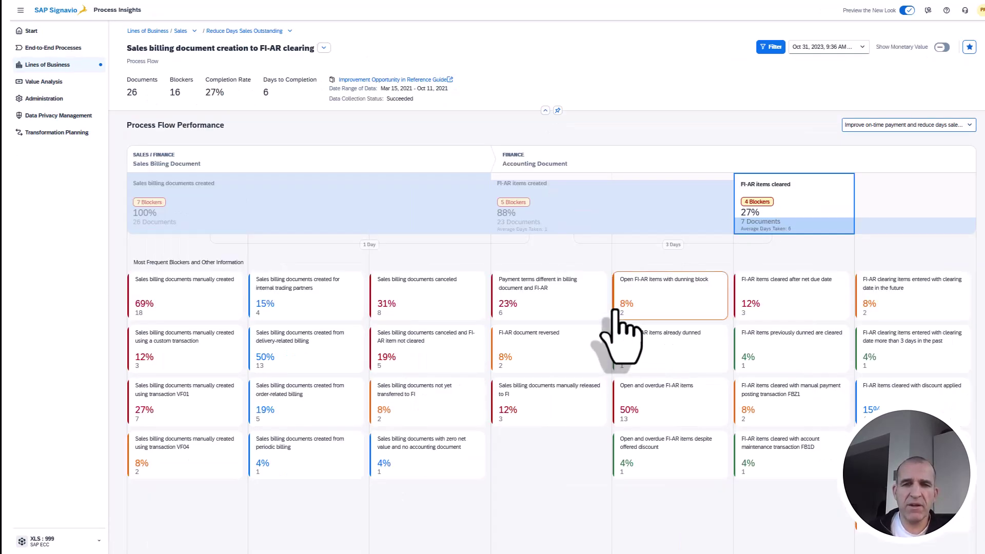
left_click(766, 204)
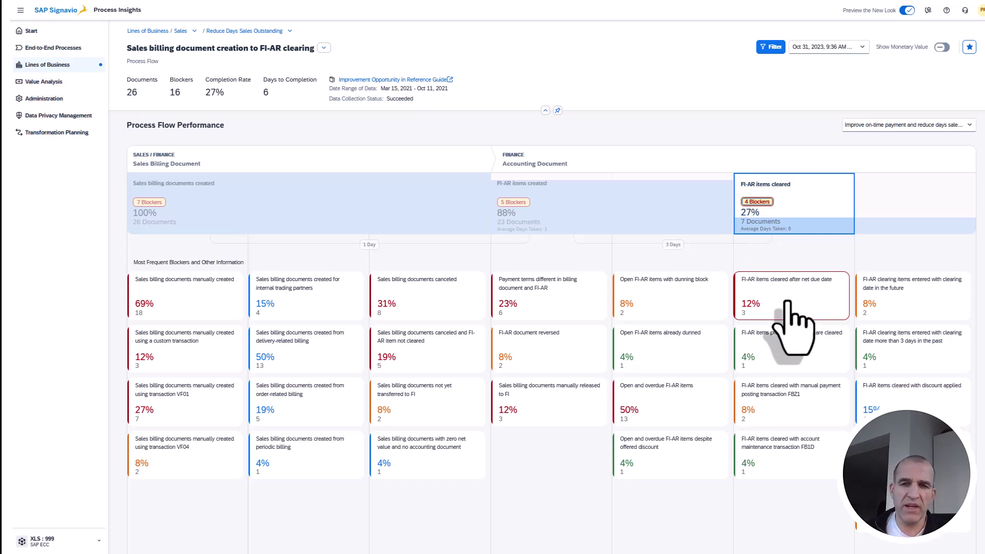
Benchmark the FI-AR items cleared after net due date blocker by Company Code and view its filters.
left_click(788, 302)
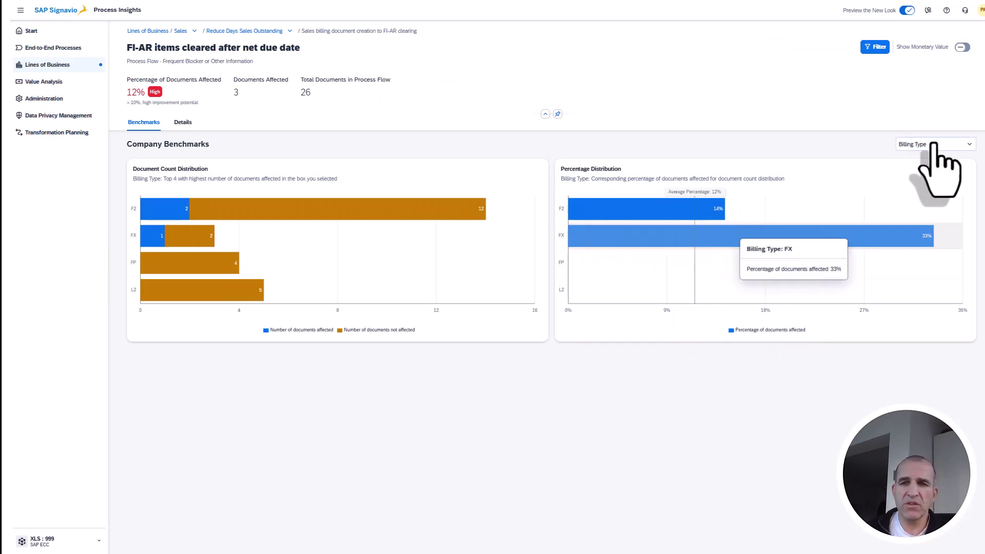
left_click(948, 145)
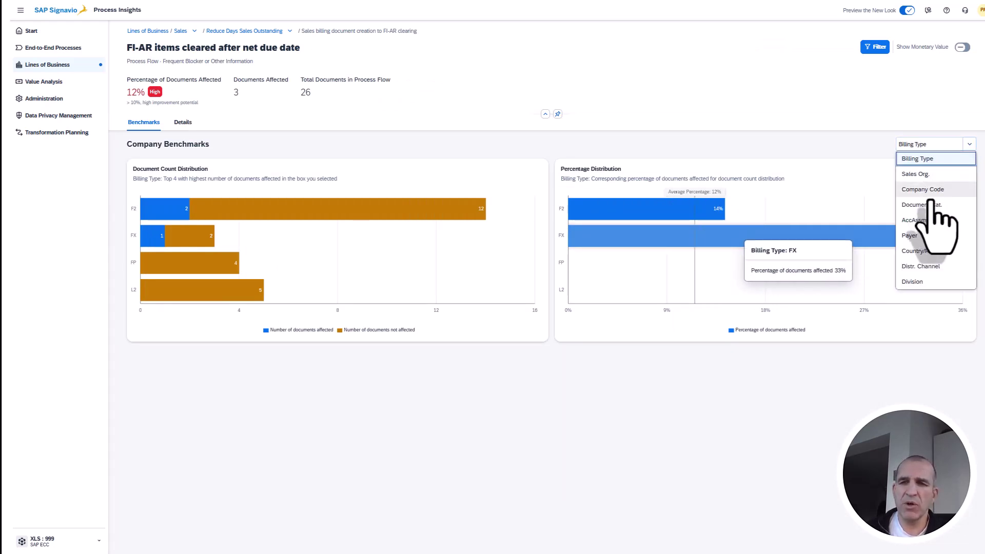
left_click(943, 190)
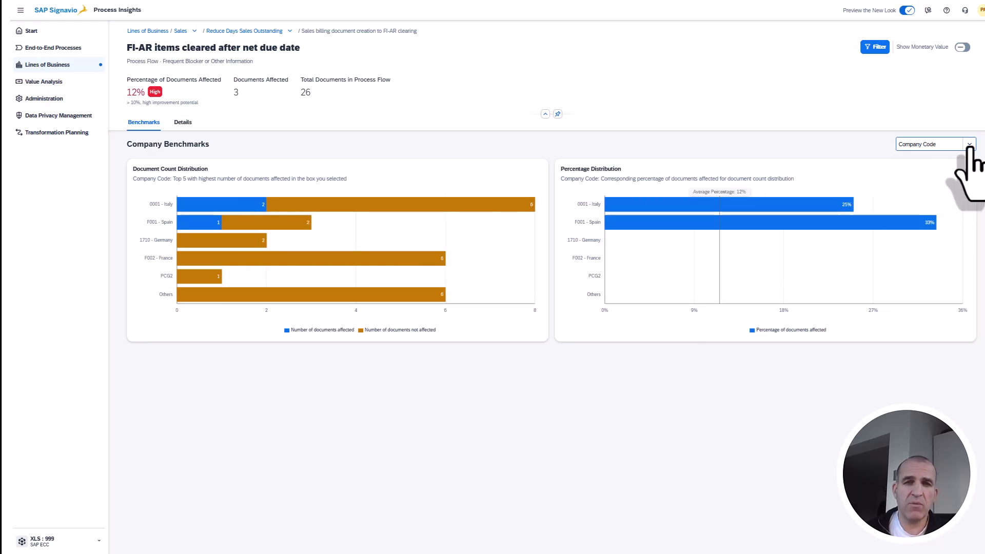
left_click(875, 47)
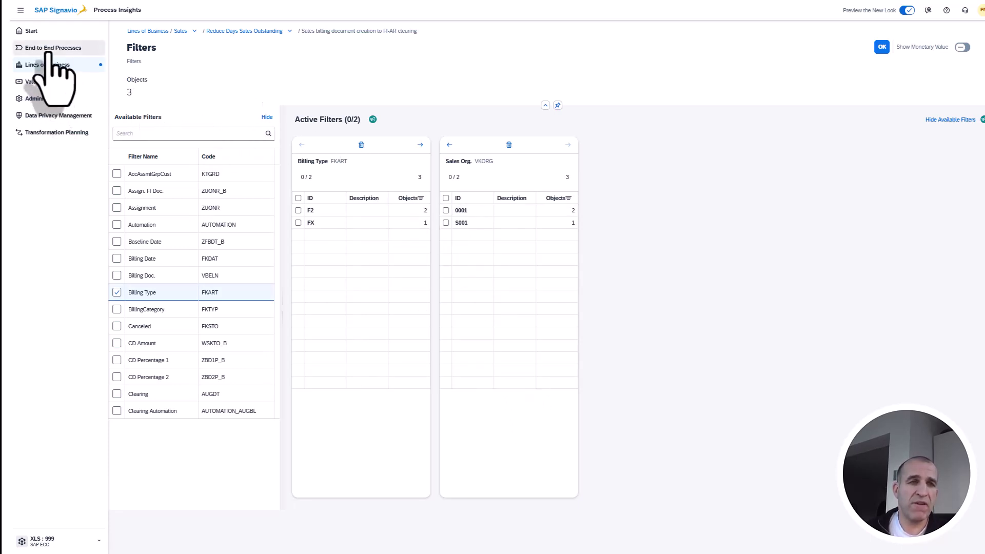
left_click(38, 64)
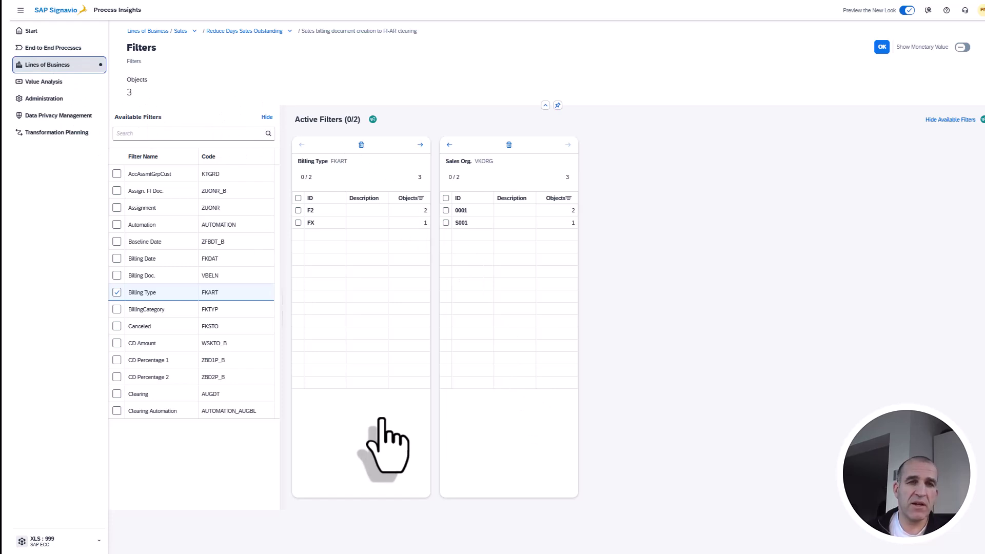
Open the Supply Chain goal Reduce Days in Inventory to list its 9 process flows.
scroll(451, 436, "down", 1)
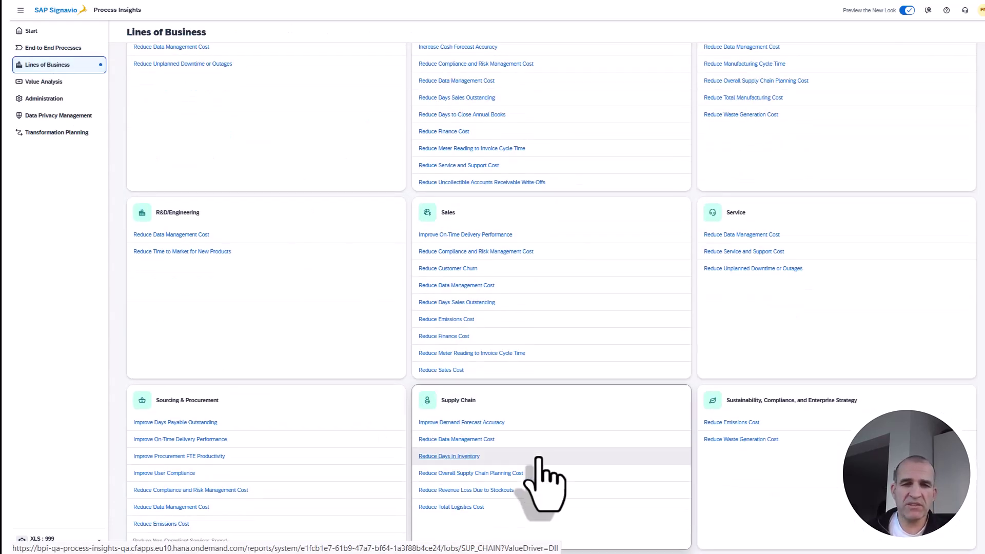
left_click(459, 458)
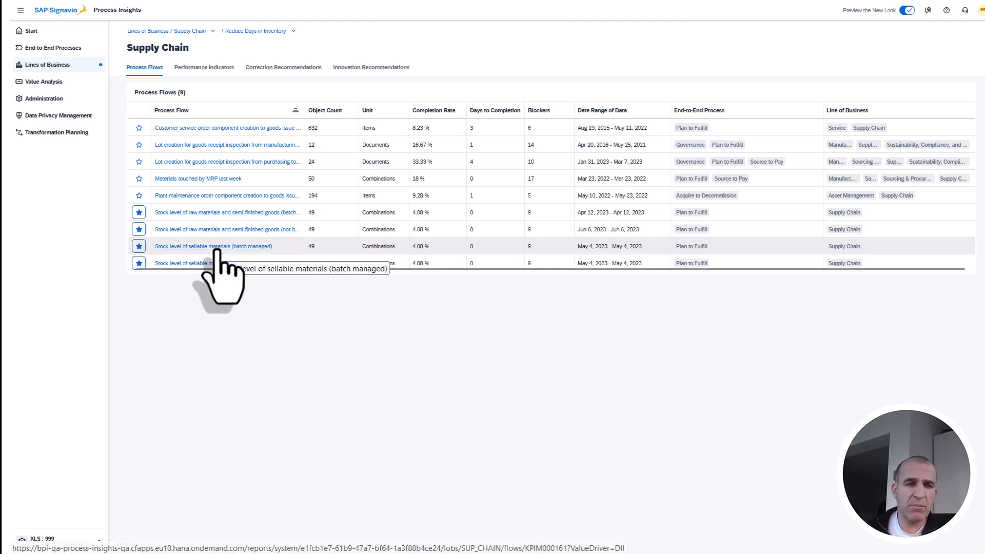
Open the Stock level of sellable materials (batch managed) flow and its improvement opportunities list.
left_click(216, 247)
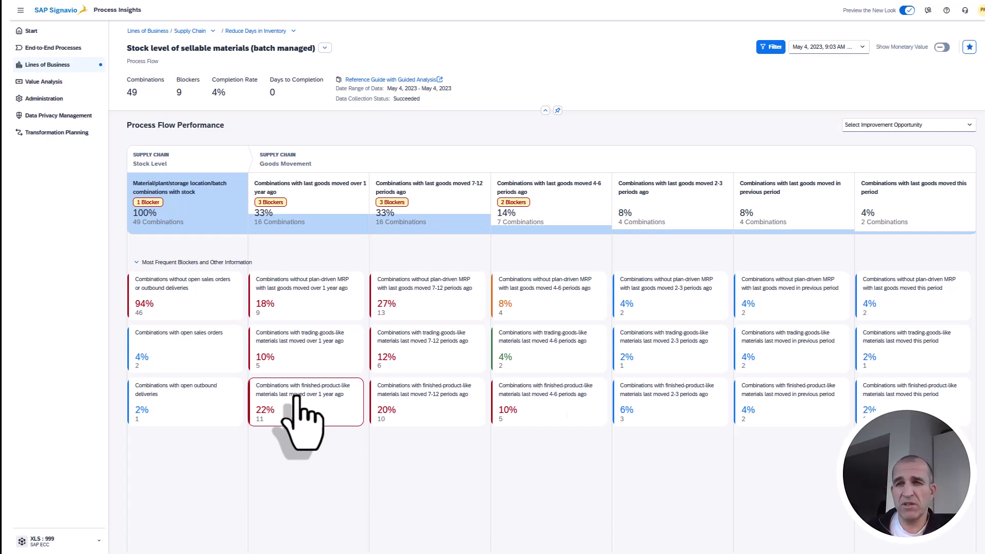
left_click(916, 127)
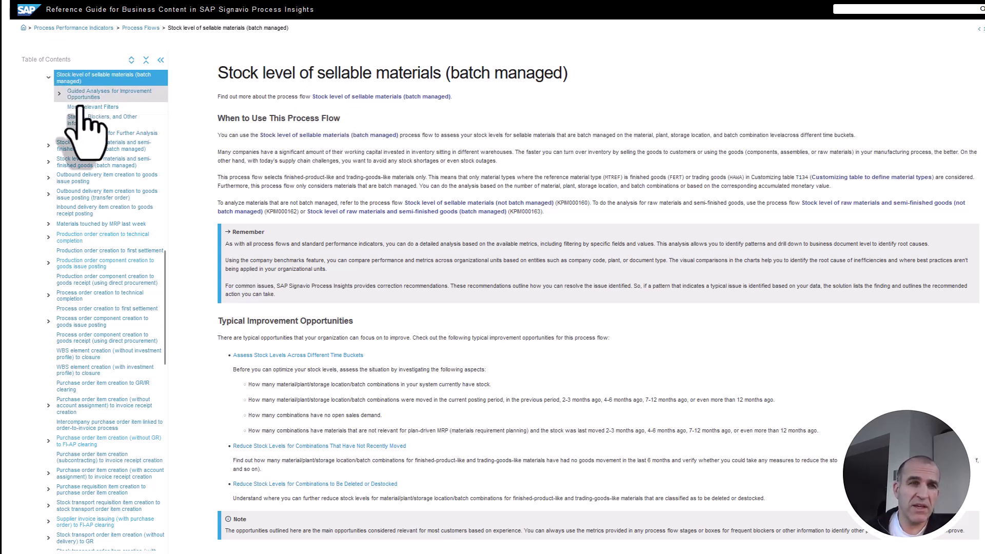
Expand Guided Analyses for Improvement Opportunities in the Table of Contents to show three analyses.
scroll(103, 149, "up", 2)
scroll(110, 154, "up", 6)
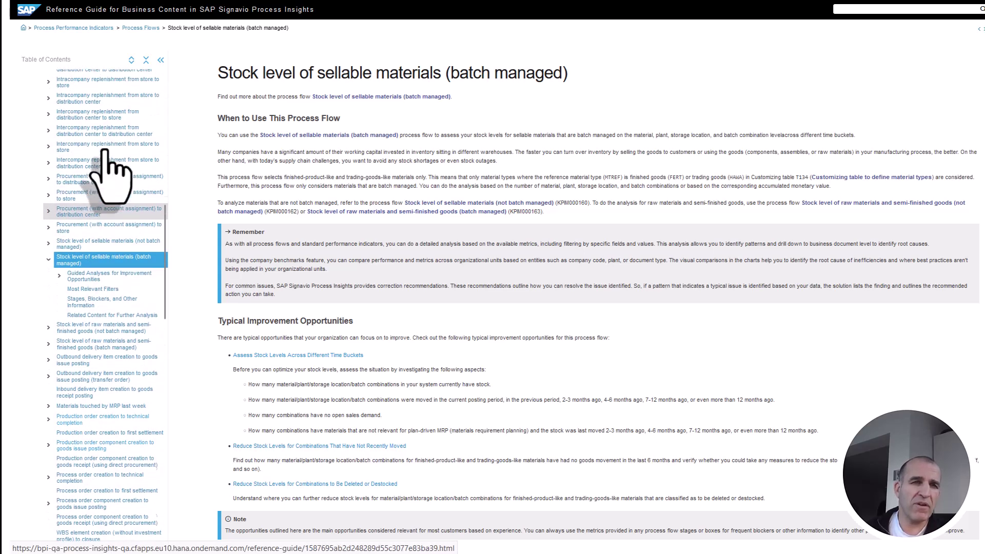
scroll(106, 151, "up", 2)
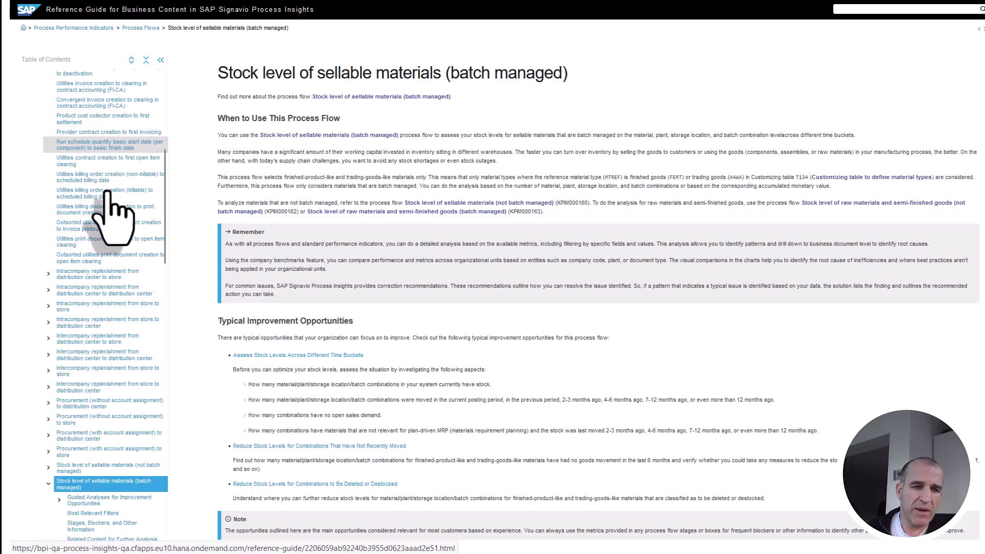
scroll(110, 308, "down", 5)
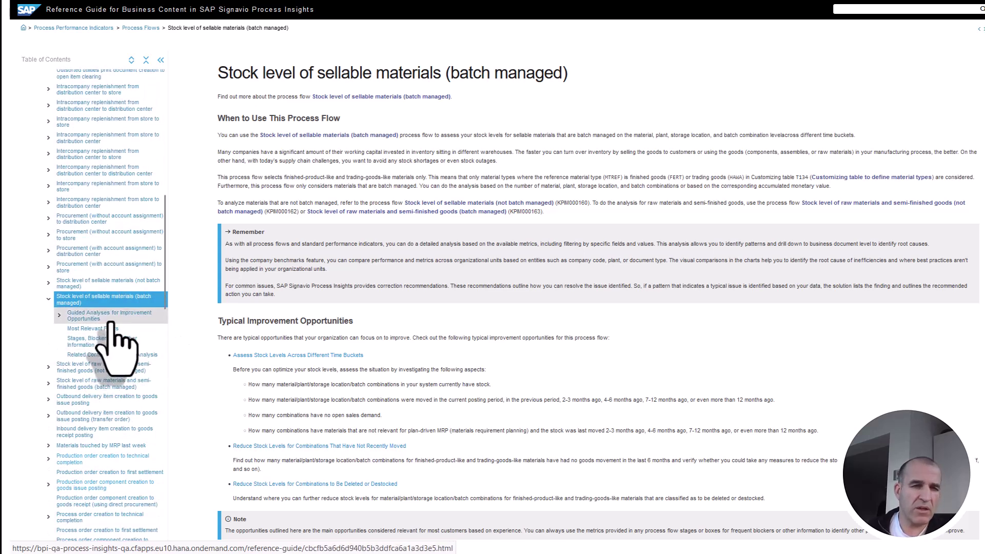
left_click(59, 315)
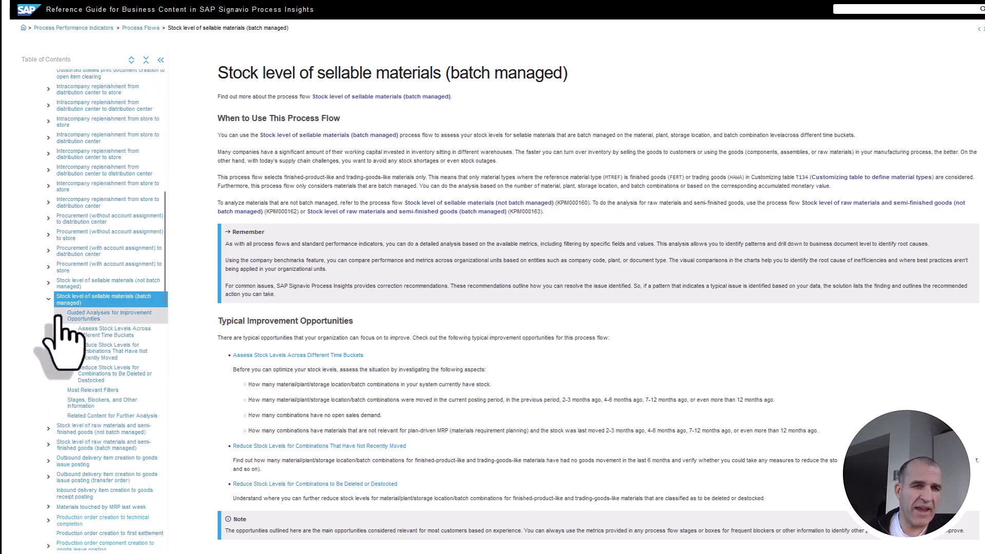
Open the guided analysis Reduce Stock Levels for Combinations That Have Not Recently Moved.
left_click(110, 358)
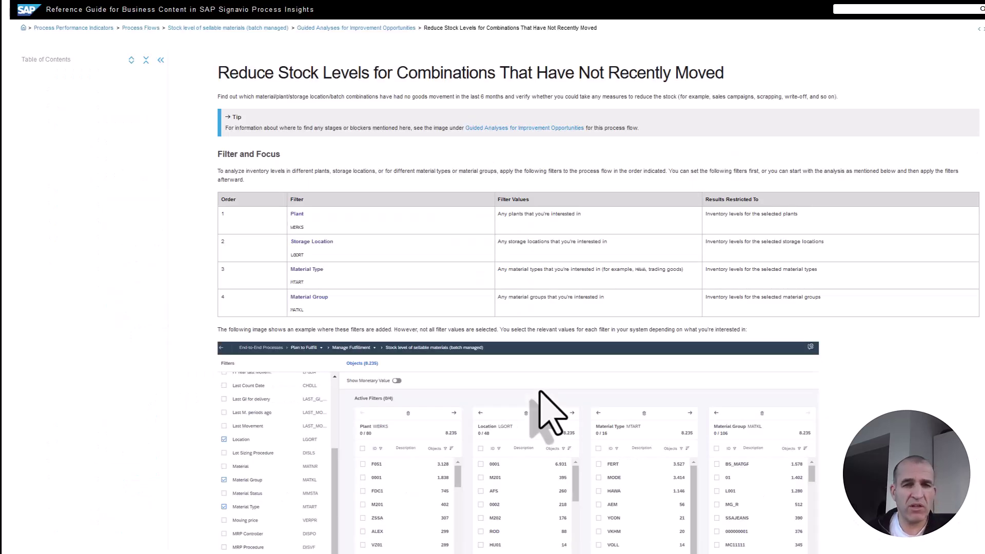